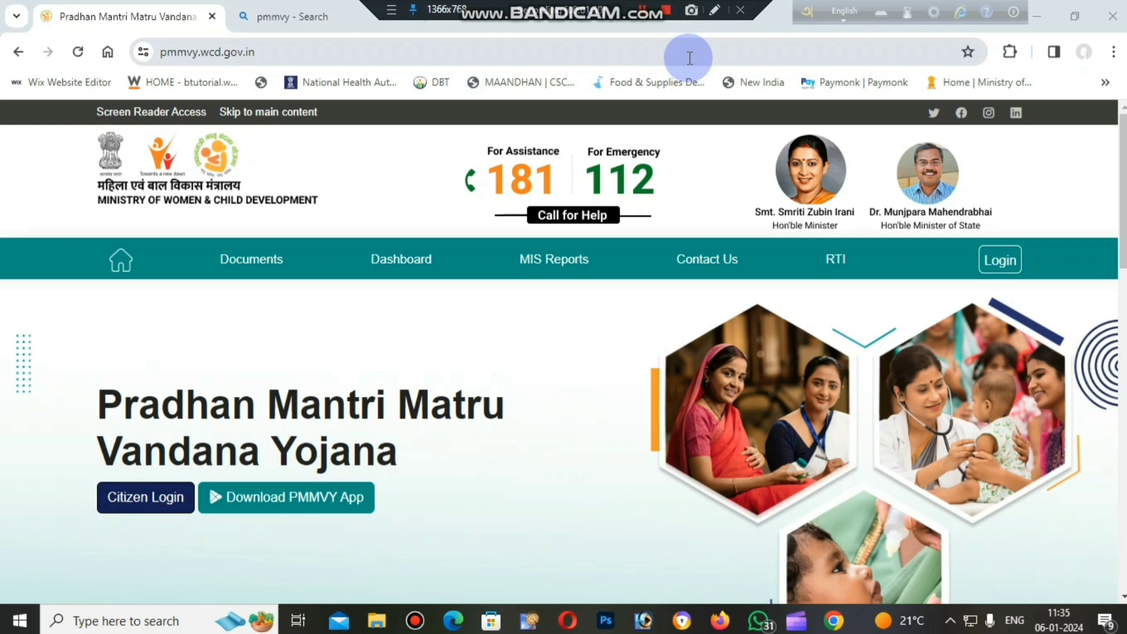
Check the PMMVY search result, return to the scheme's home page and open its Citizen Login.
click(329, 16)
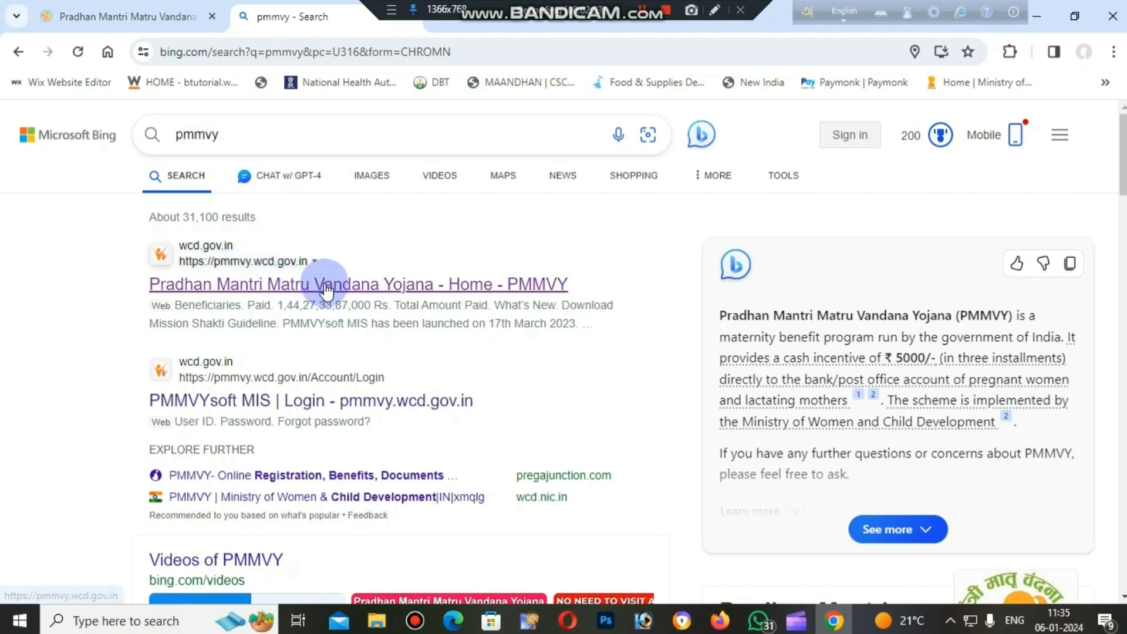
click(147, 16)
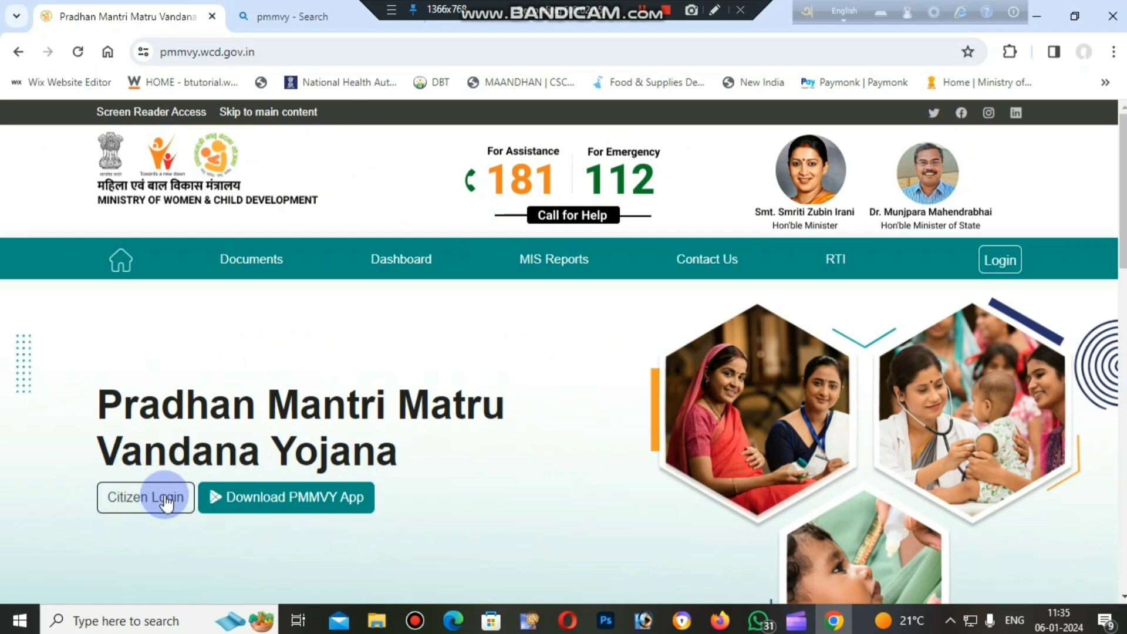
click(132, 502)
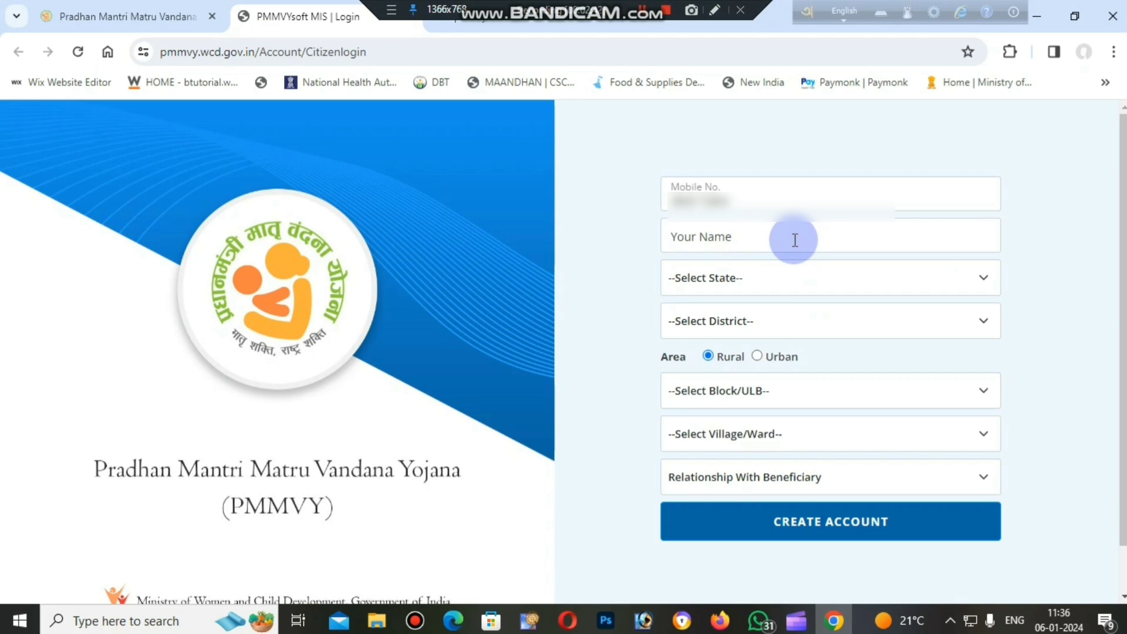
Set the state to WEST BENGAL and the district to NADIA in the account creation form.
click(797, 273)
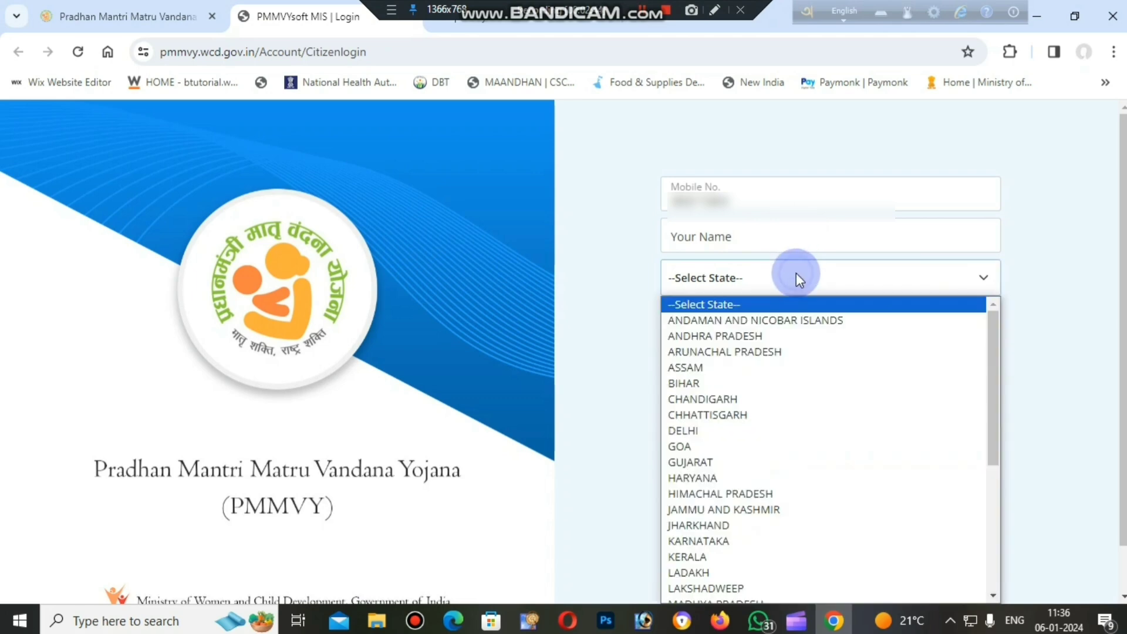
scroll(763, 505, down, 5)
click(753, 593)
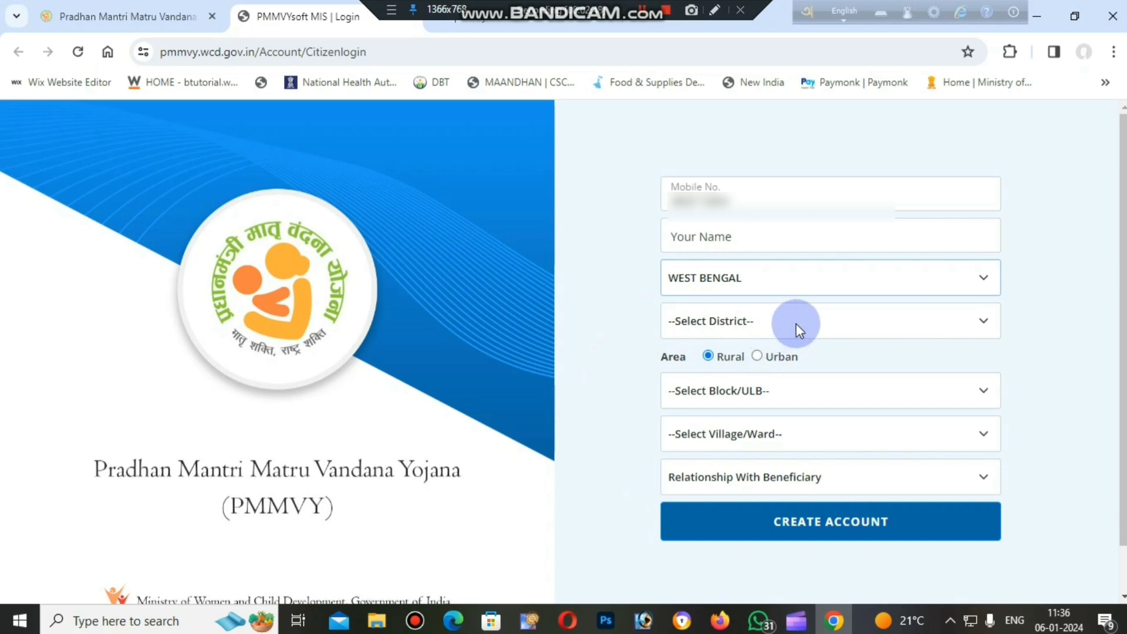
click(796, 323)
scroll(796, 264, down, 3)
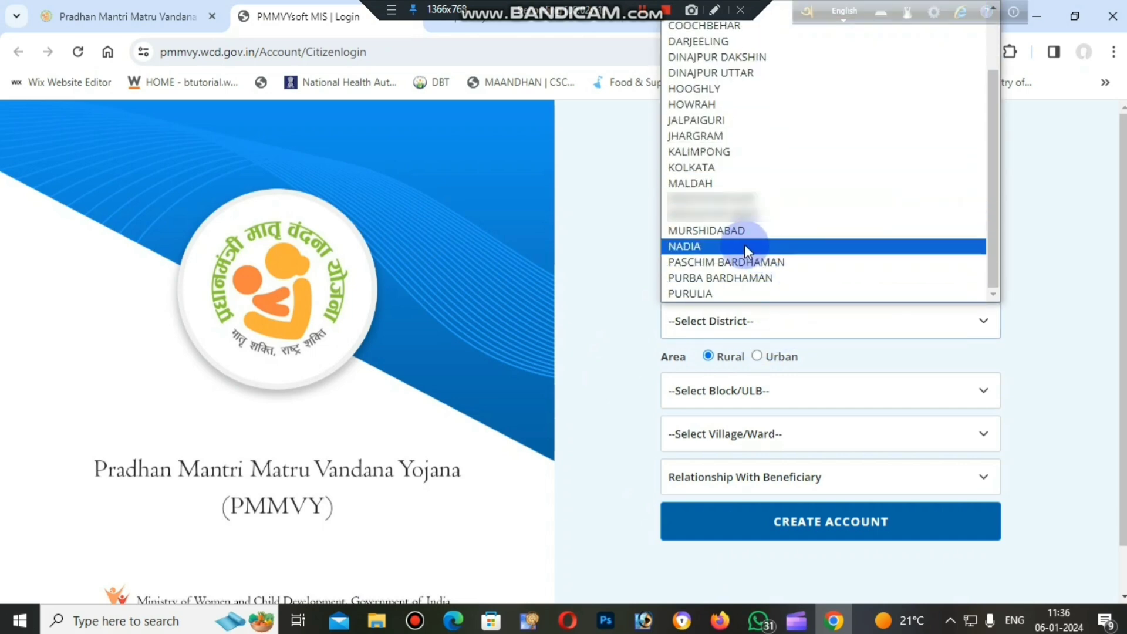
click(743, 246)
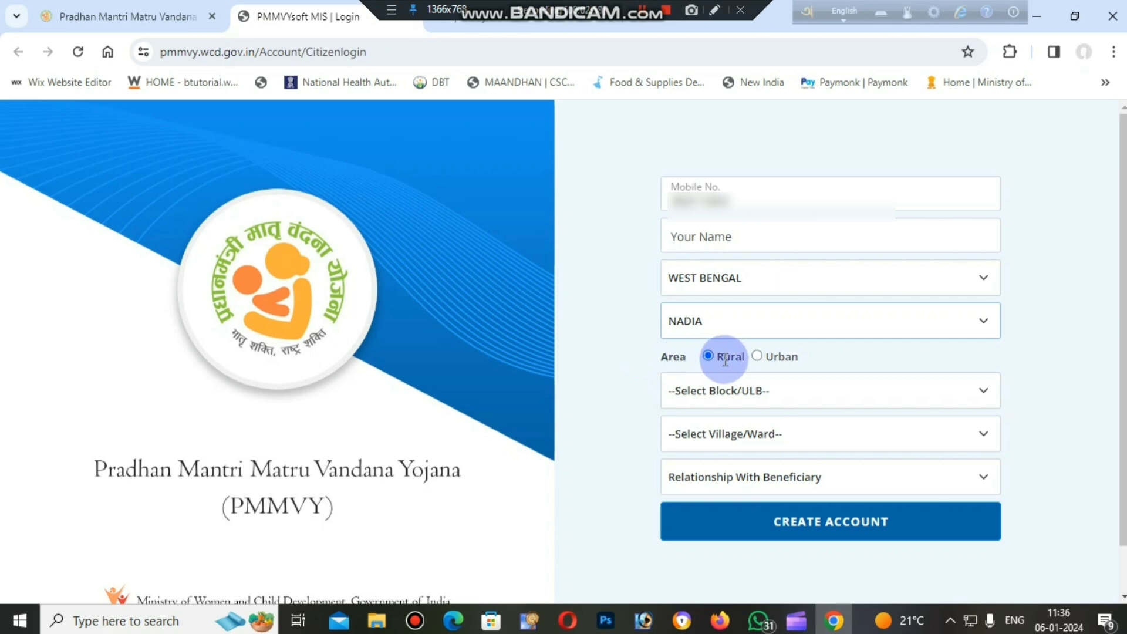
Set the block to SANTIPUR and look through the available villages and wards.
click(762, 388)
click(716, 320)
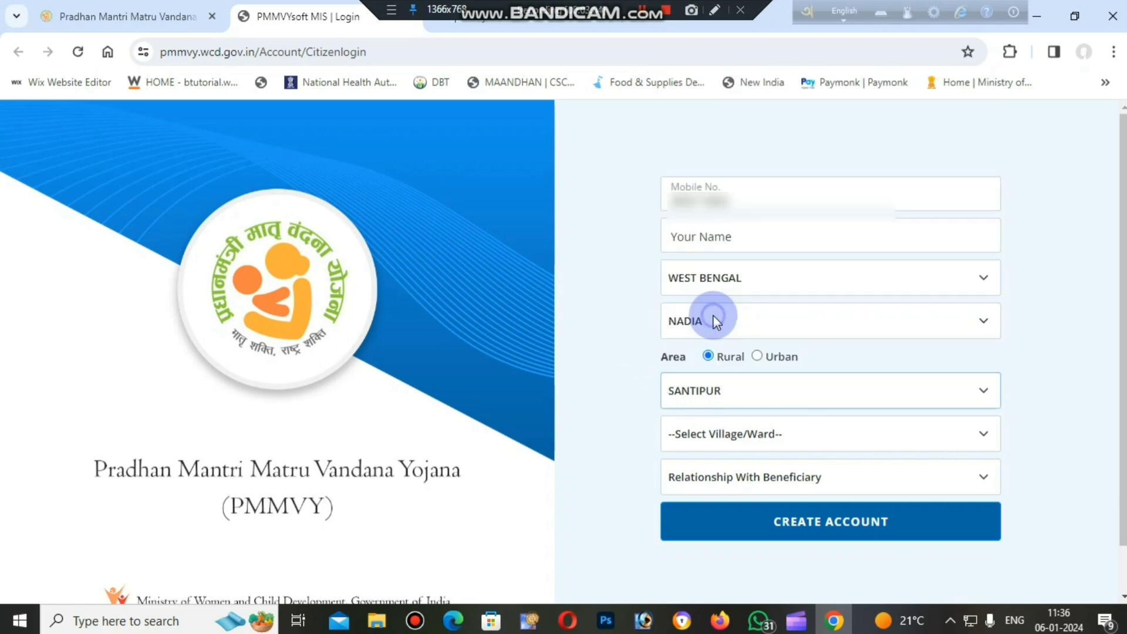
click(759, 434)
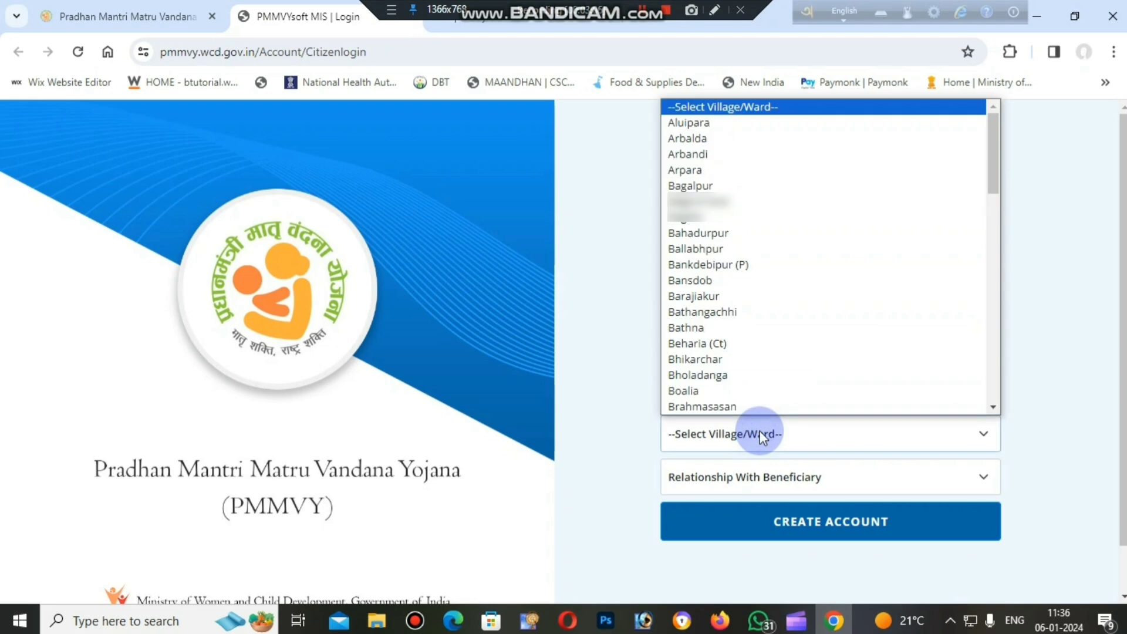
scroll(819, 315, down, 2)
scroll(819, 314, down, 1)
click(708, 468)
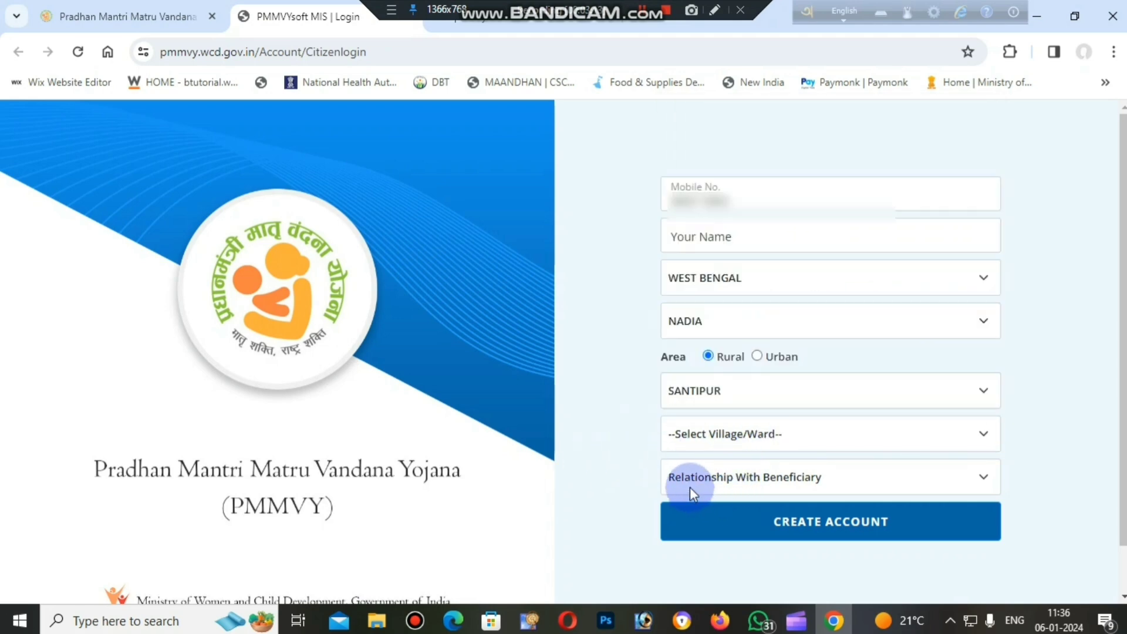
Set the relationship with the beneficiary to Spouse and create the account.
click(827, 480)
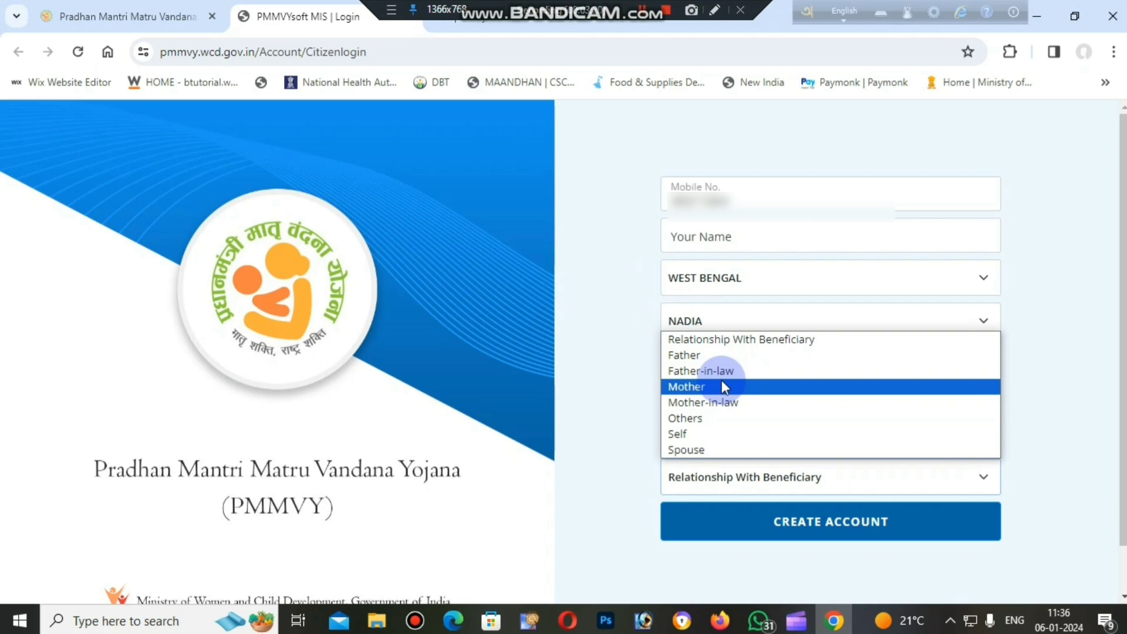
click(713, 449)
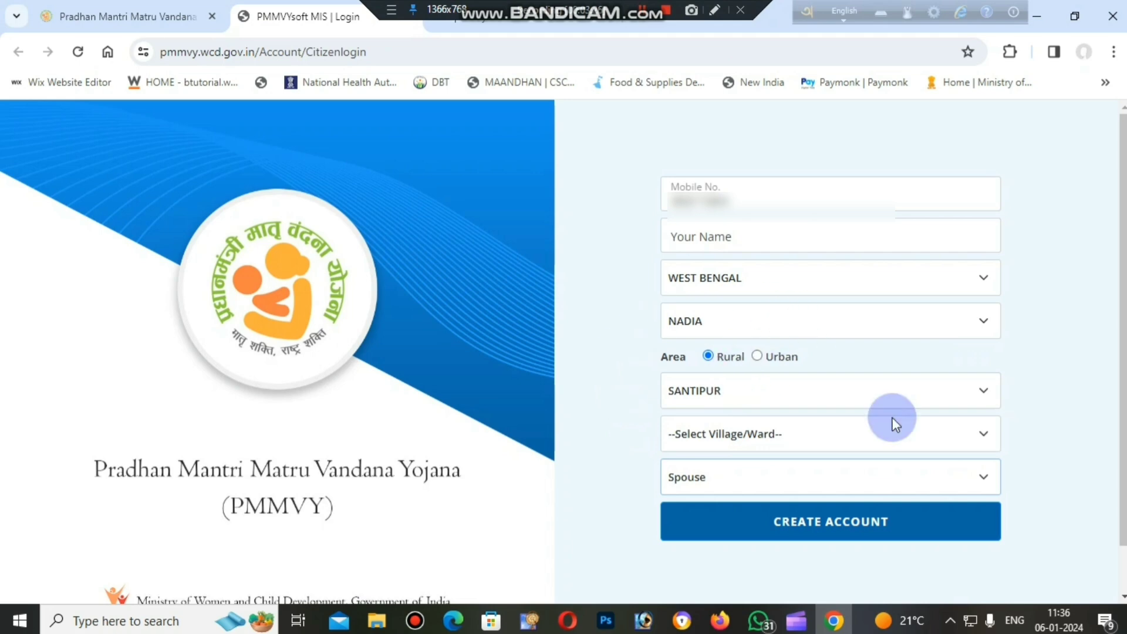
click(851, 531)
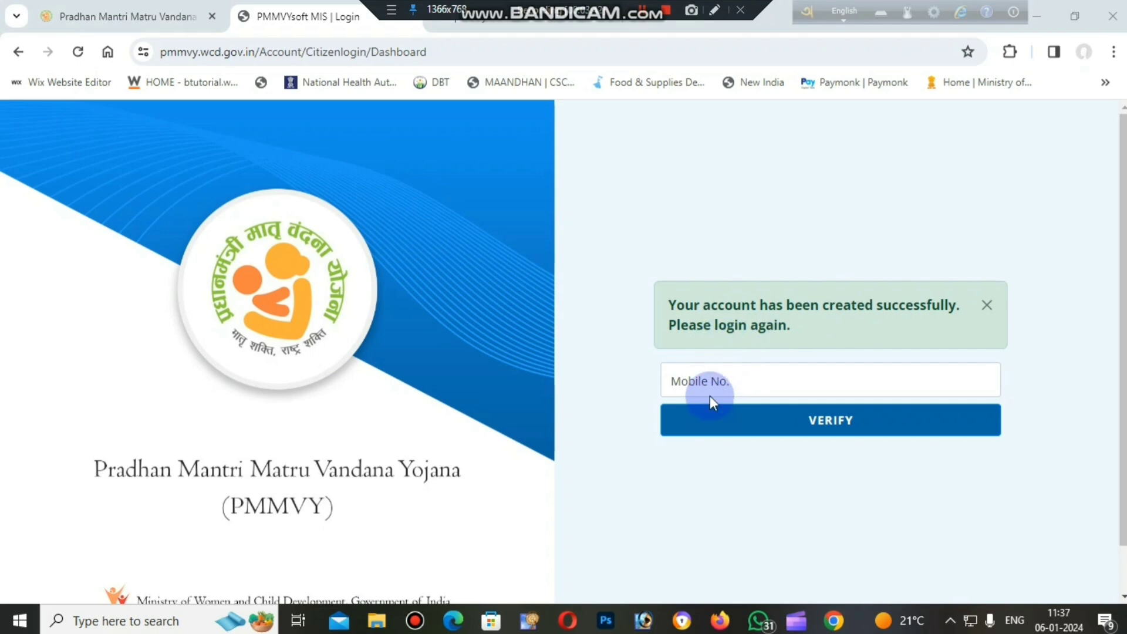
Verify the registered mobile number and log in with the one-time password and captcha text.
click(815, 436)
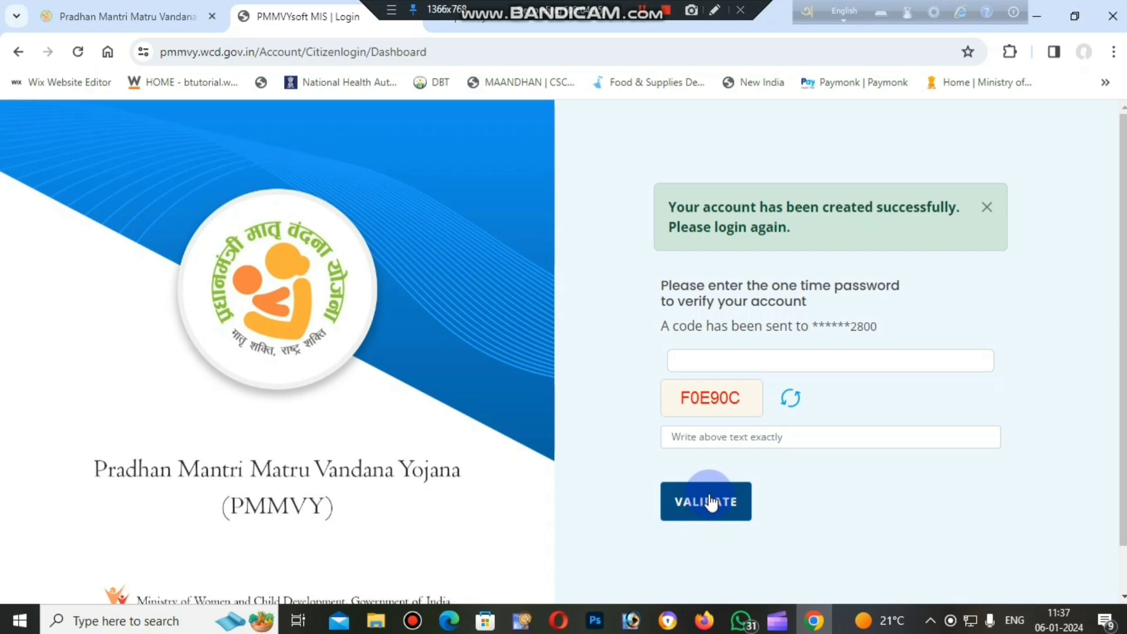
click(707, 446)
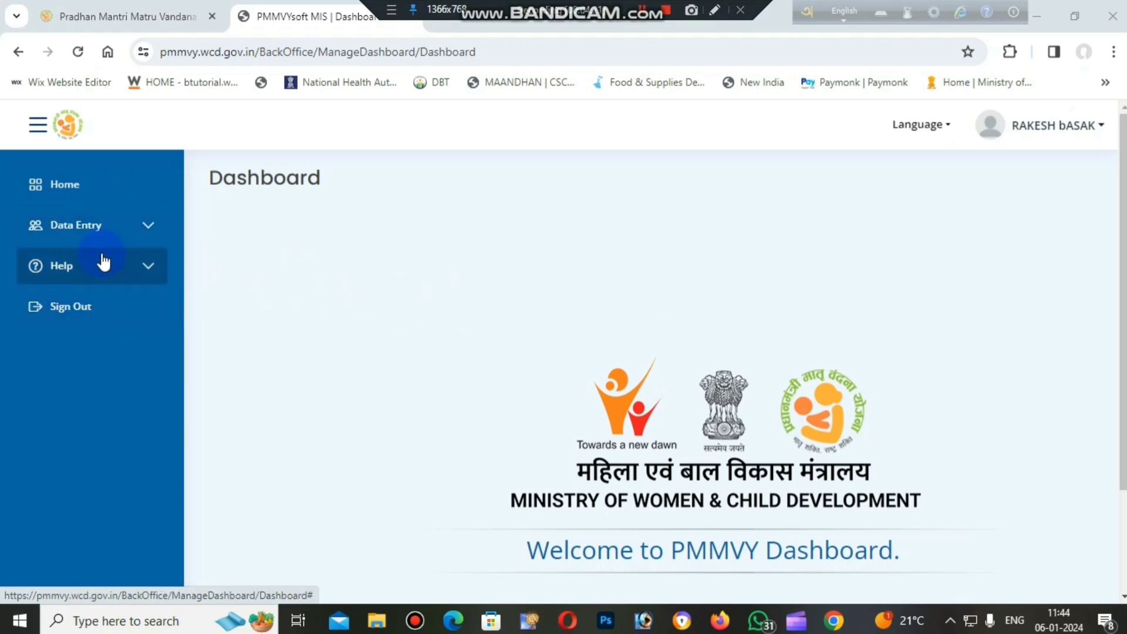
Open the Beneficiary Registration form for data entry.
click(117, 243)
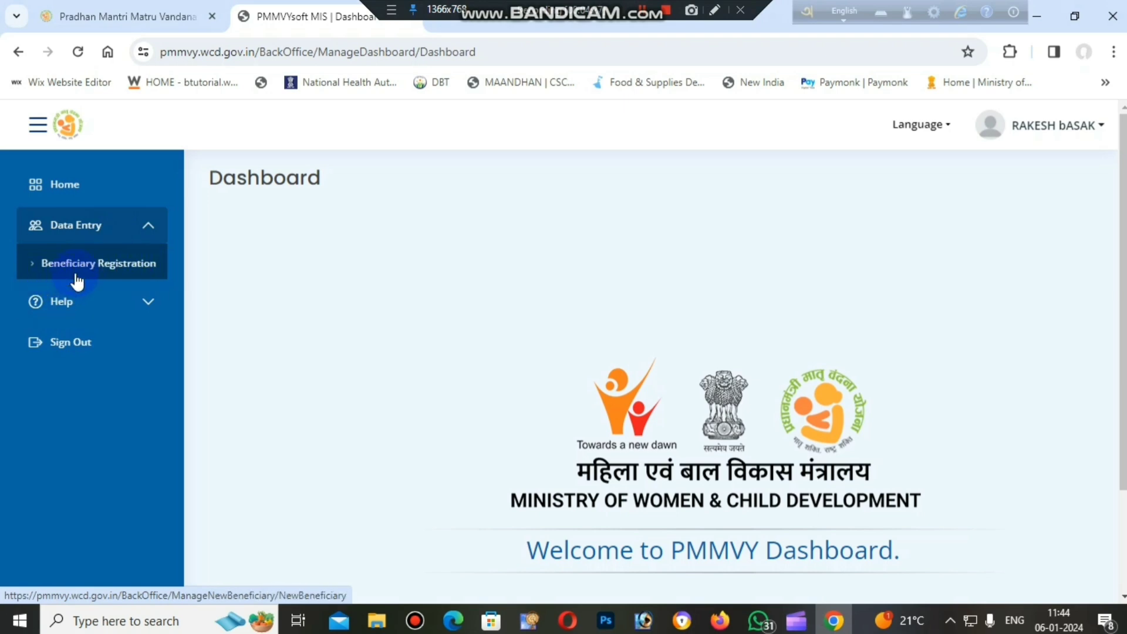
click(101, 269)
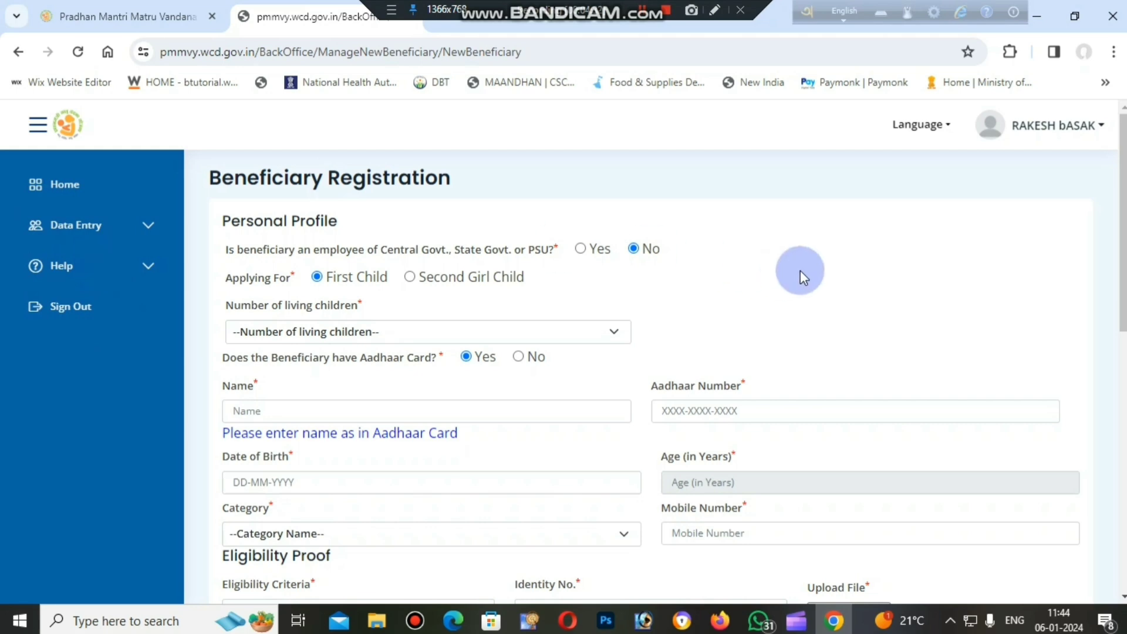
scroll(801, 271, down, 7)
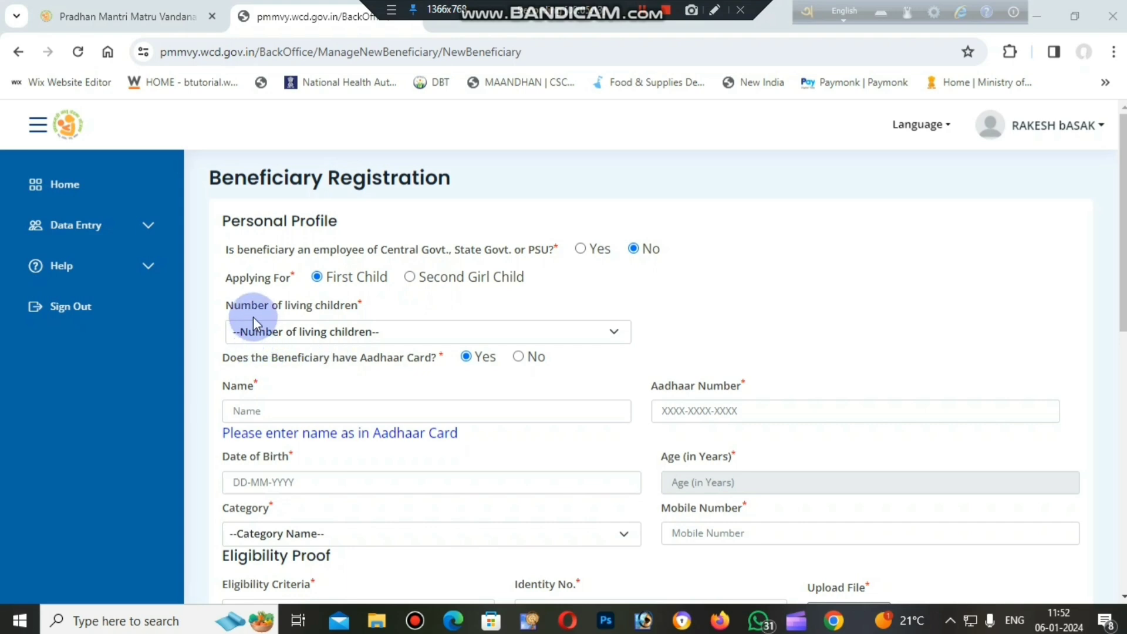
Set the number of living children to 0 and go to the Aadhaar Number field.
click(396, 331)
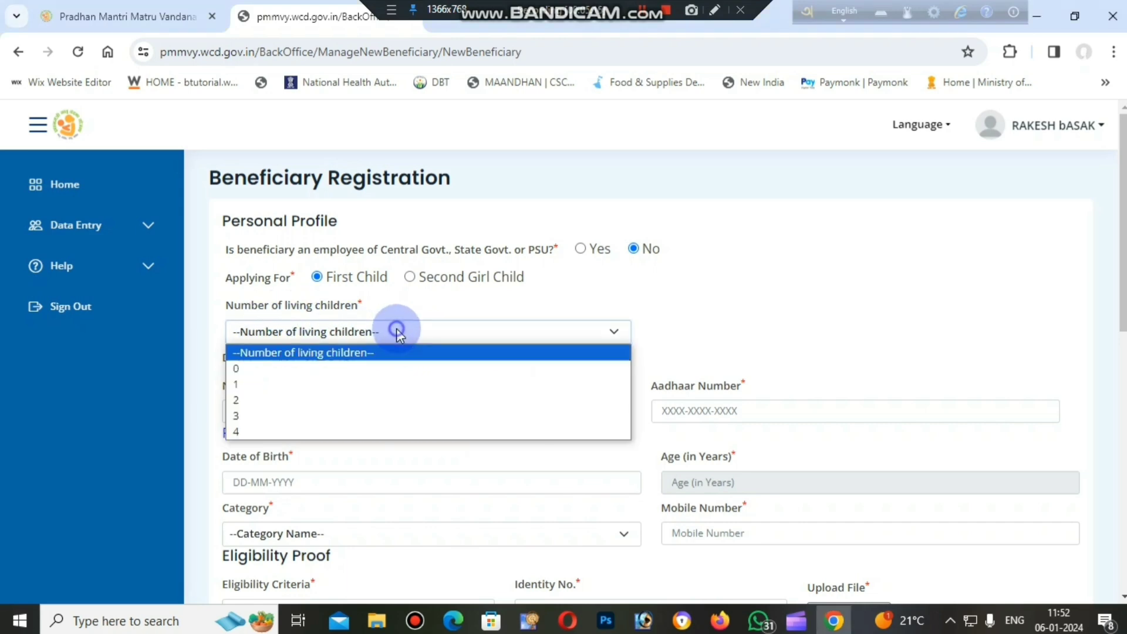
click(263, 370)
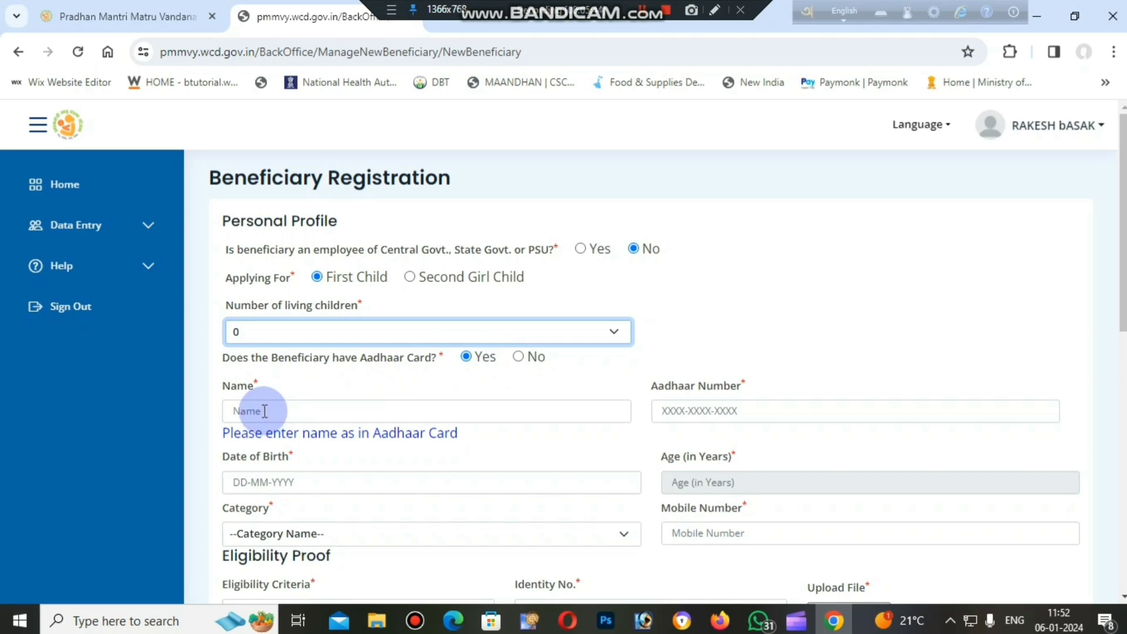
click(678, 405)
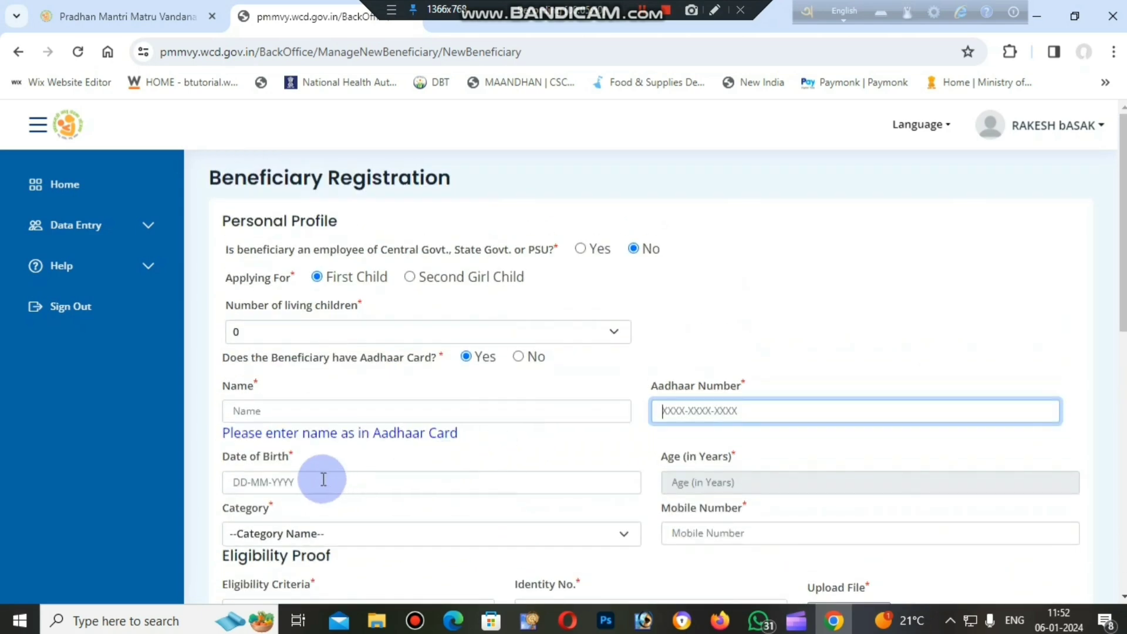
View the Date of Birth calendar without picking a date and set the beneficiary's category to OTHERS.
drag(1123, 235, 1123, 309)
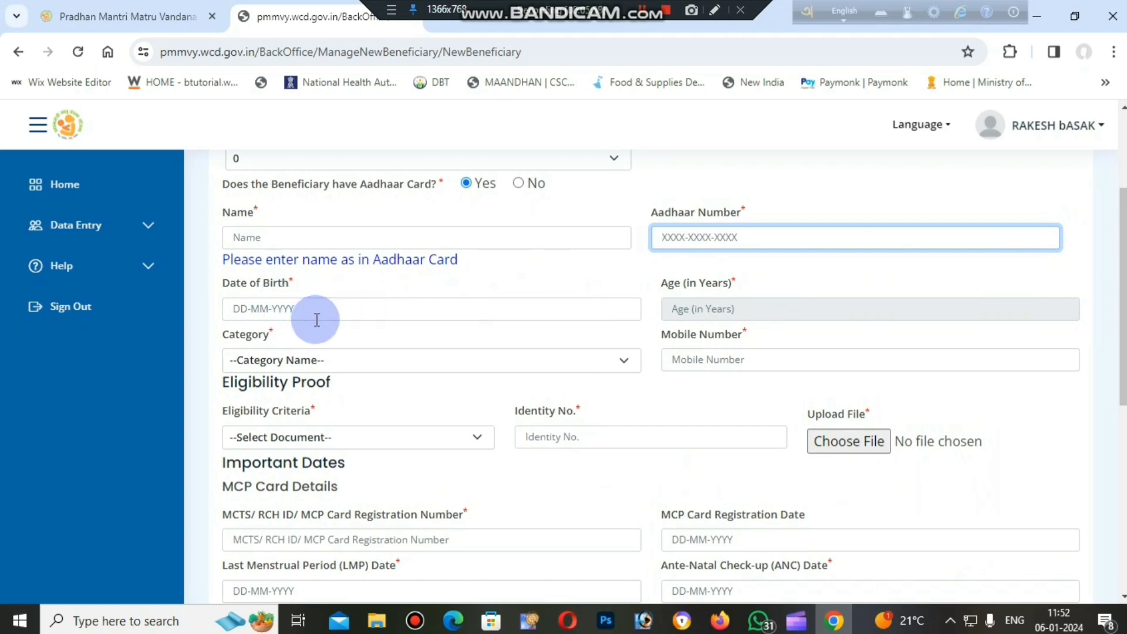
click(285, 306)
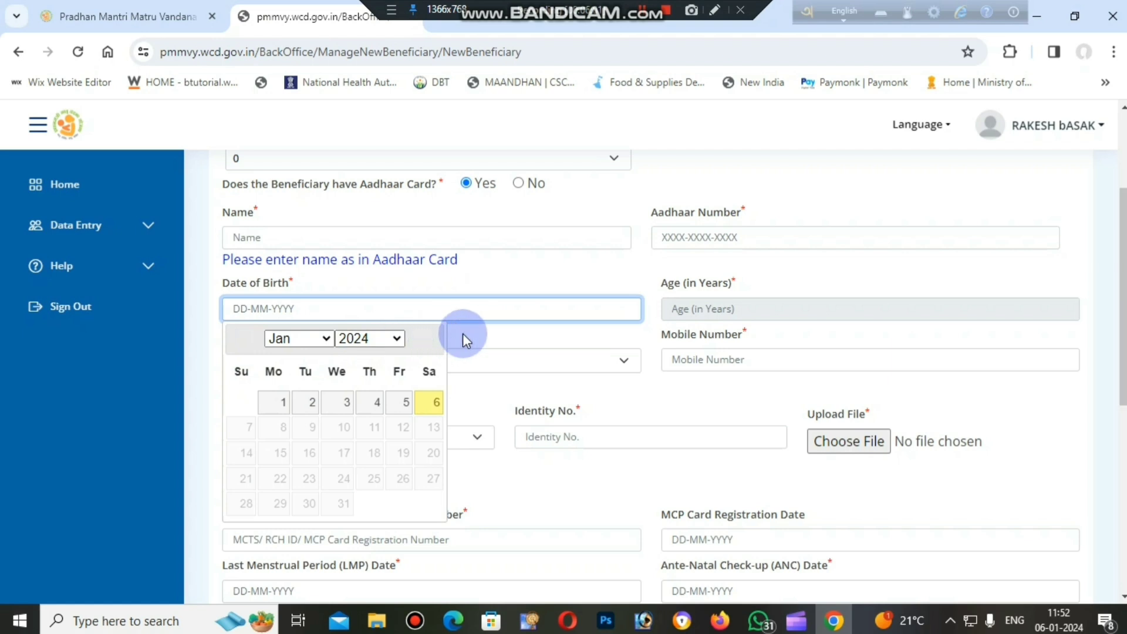
click(495, 337)
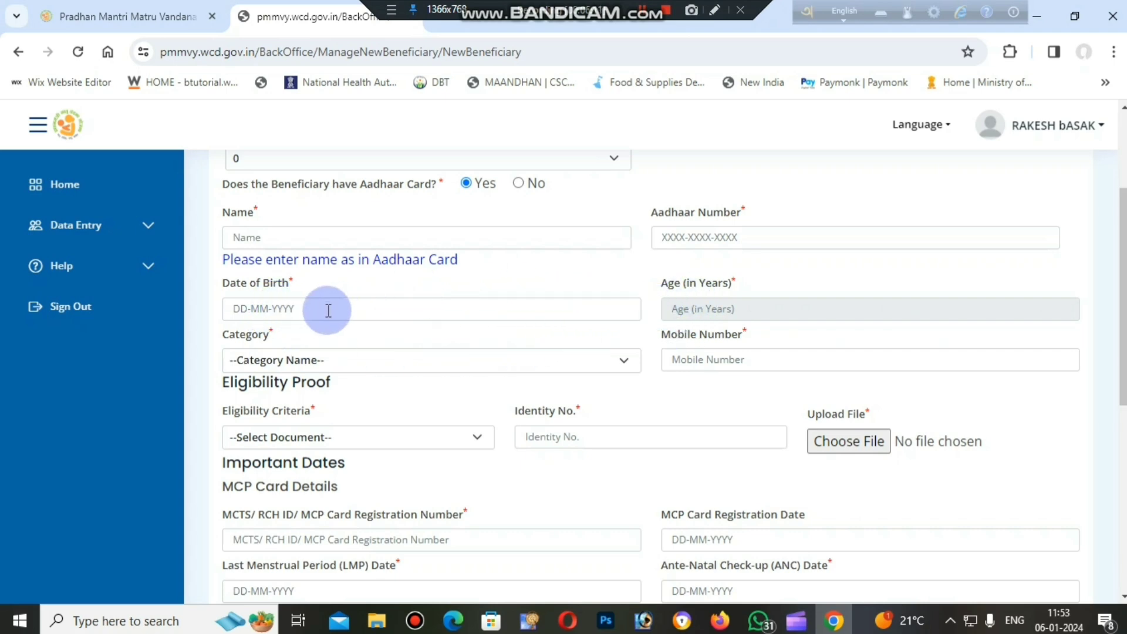
click(418, 358)
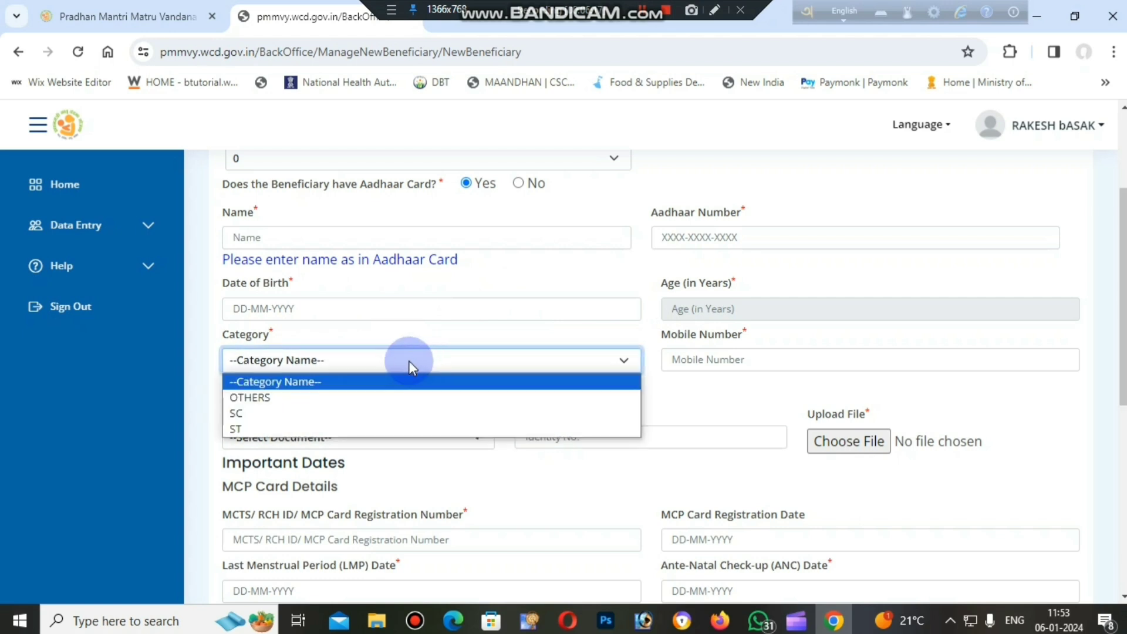
click(352, 397)
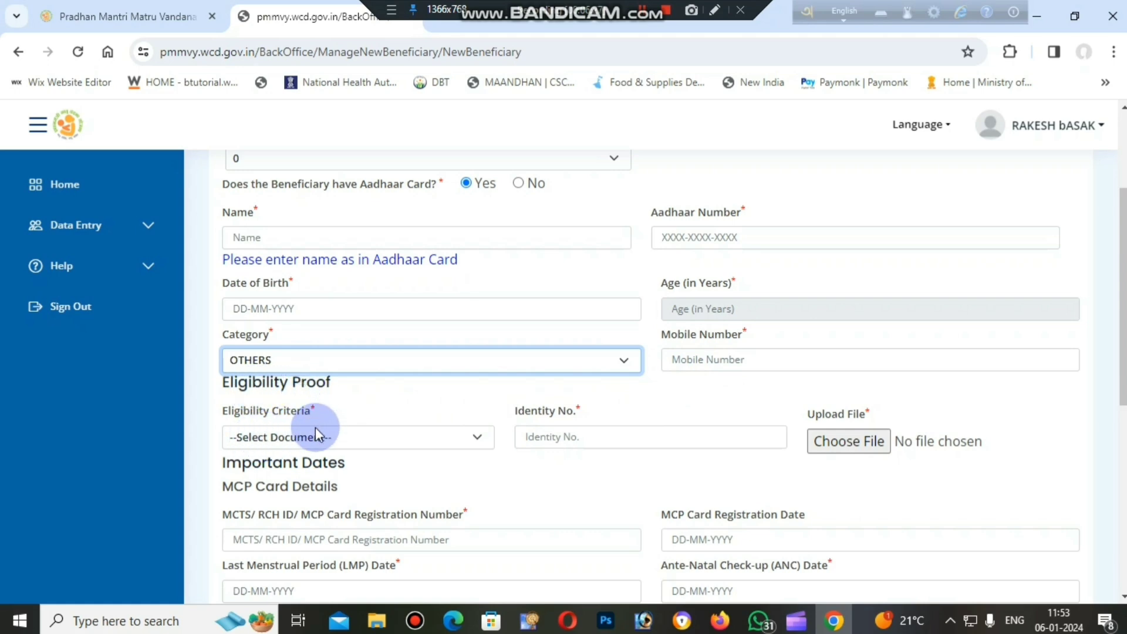
Set the eligibility criteria to "Women holding E-shram card" and view the Identity No. field and the proof file chooser.
click(349, 435)
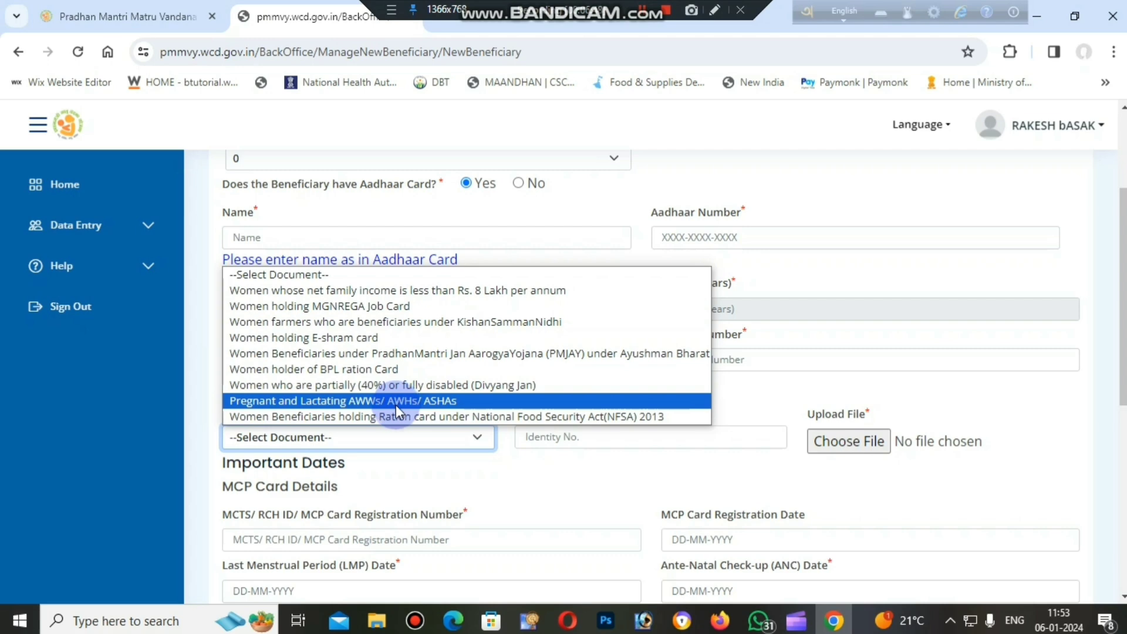
click(357, 343)
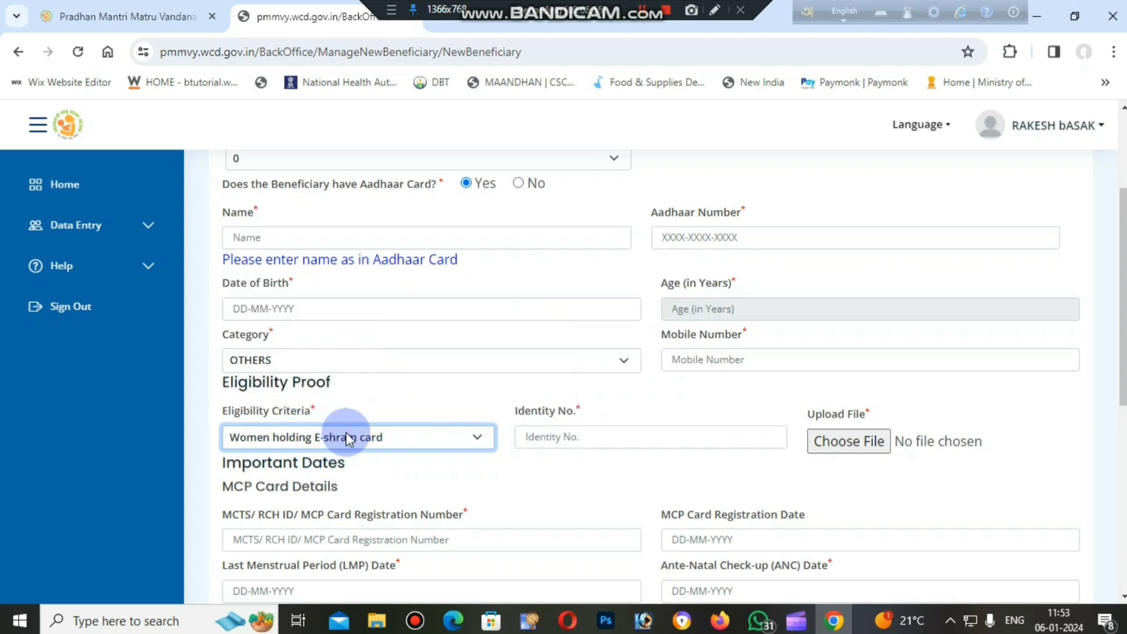
click(541, 436)
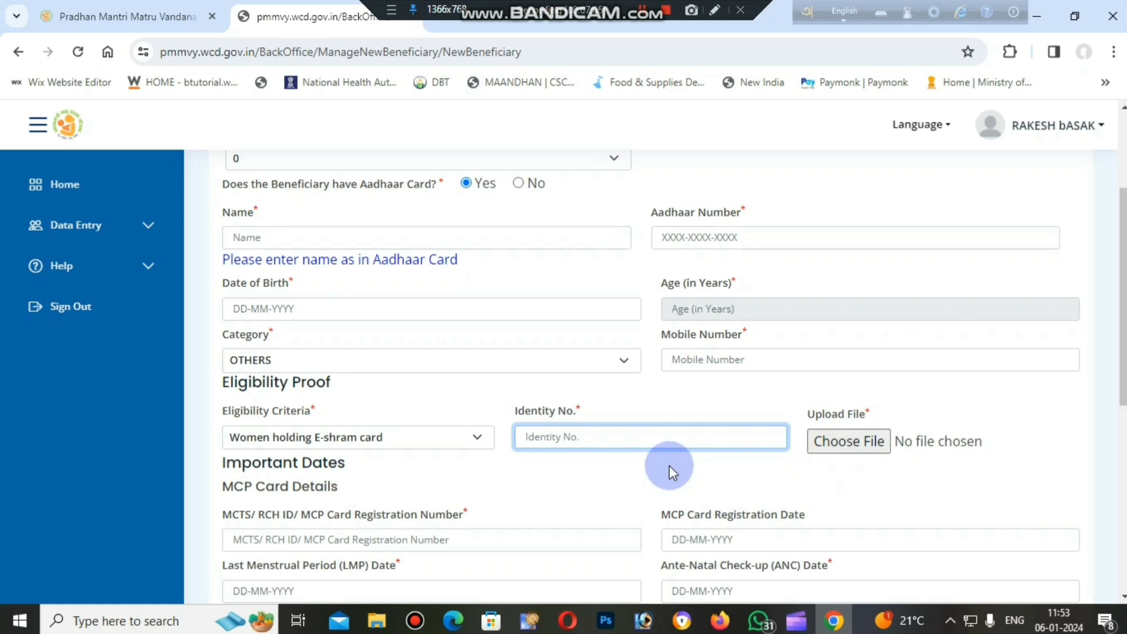
click(859, 441)
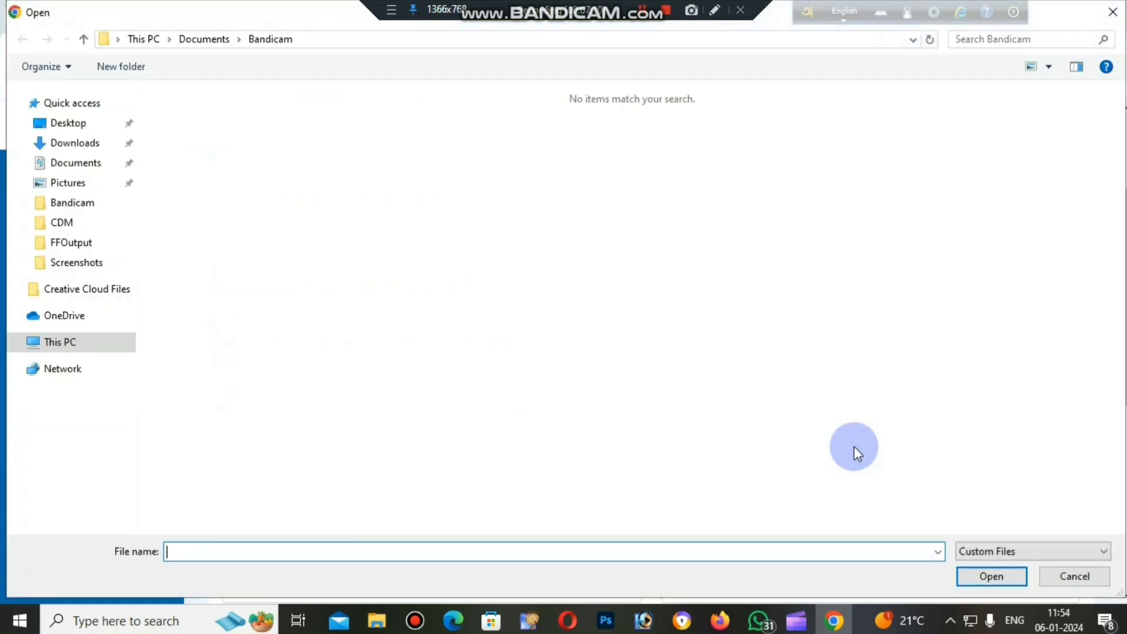
click(1113, 12)
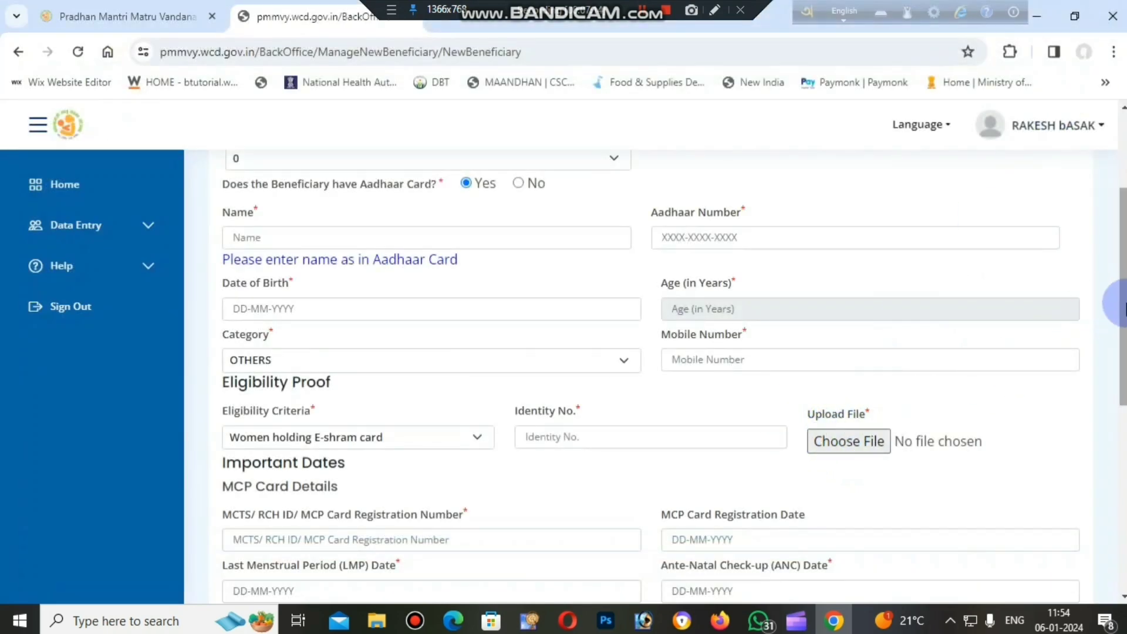
Examine the MCP card registration number field and the Last Menstrual Period date calendar.
scroll(1122, 304, down, 3)
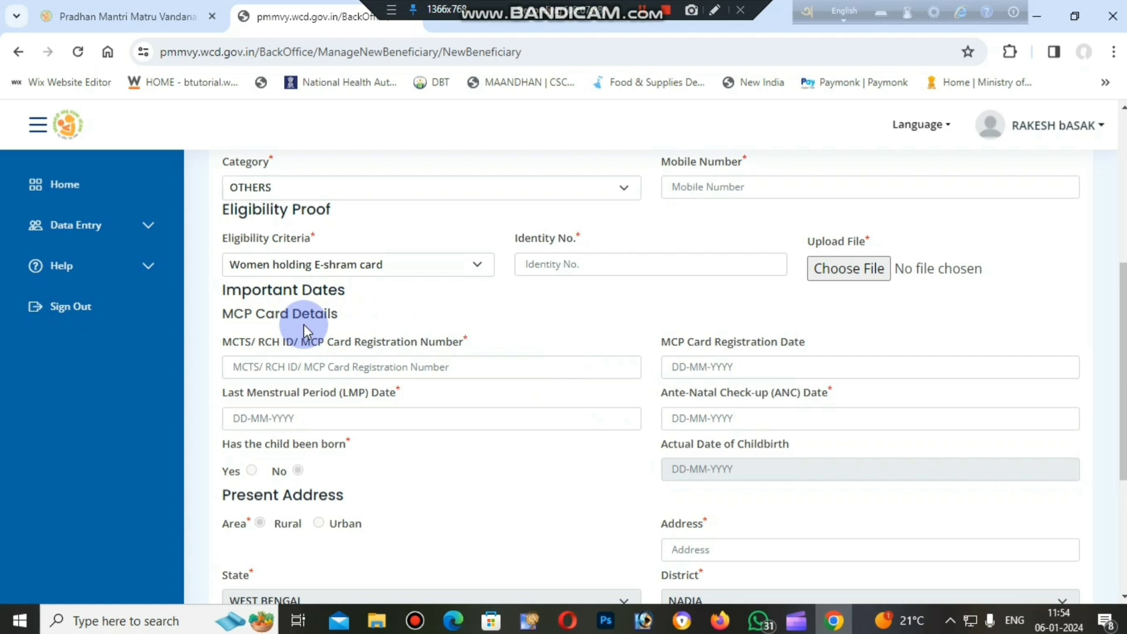
click(315, 367)
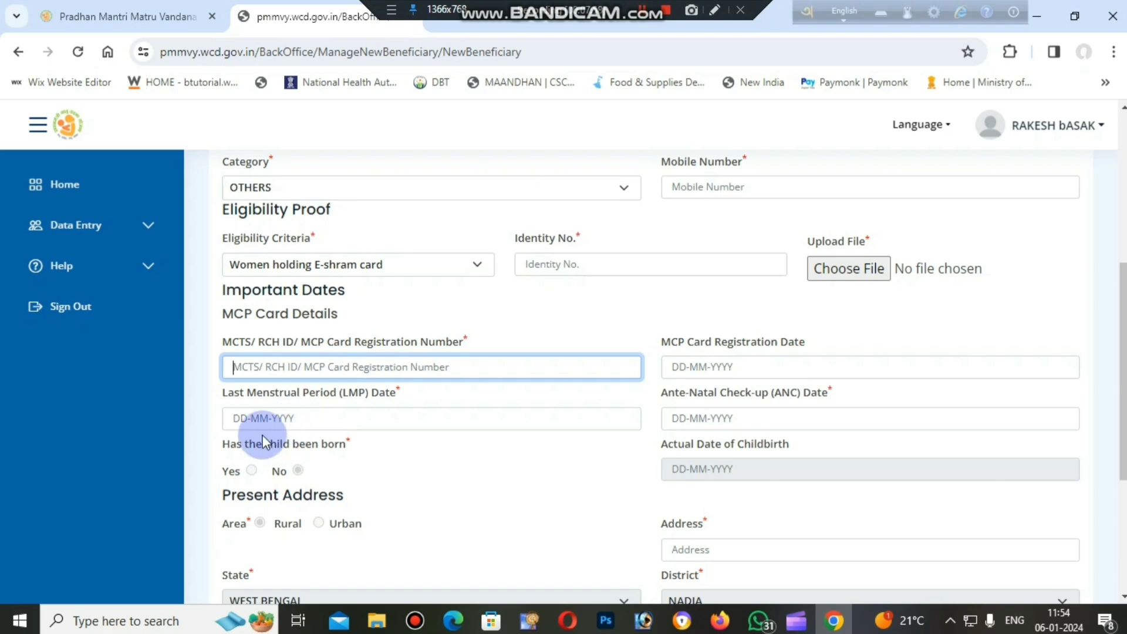
click(271, 419)
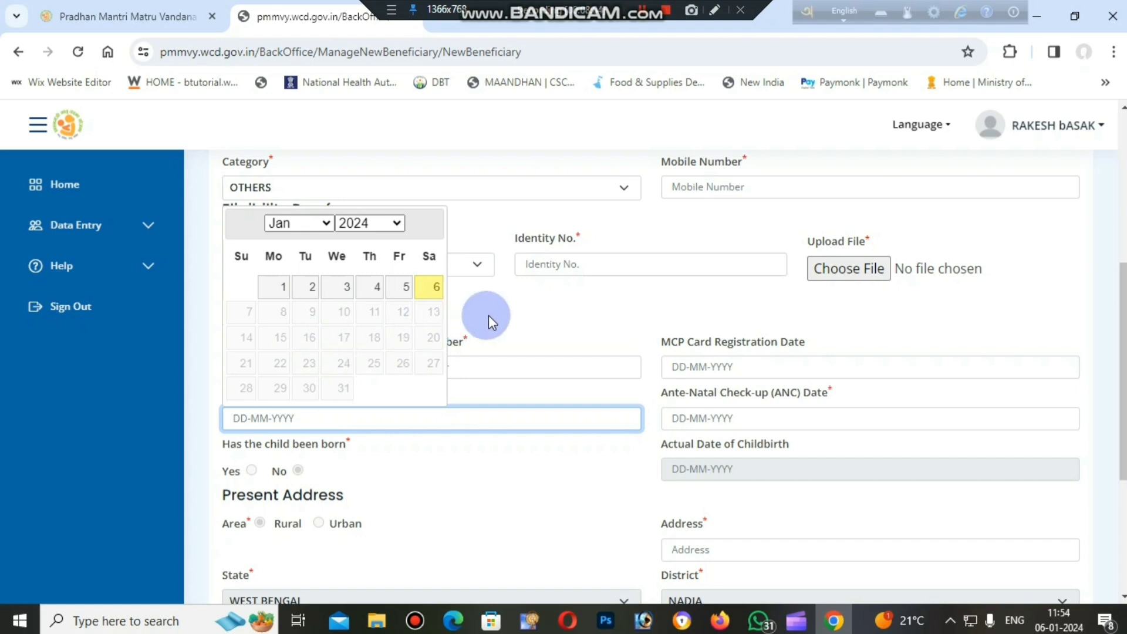
click(506, 321)
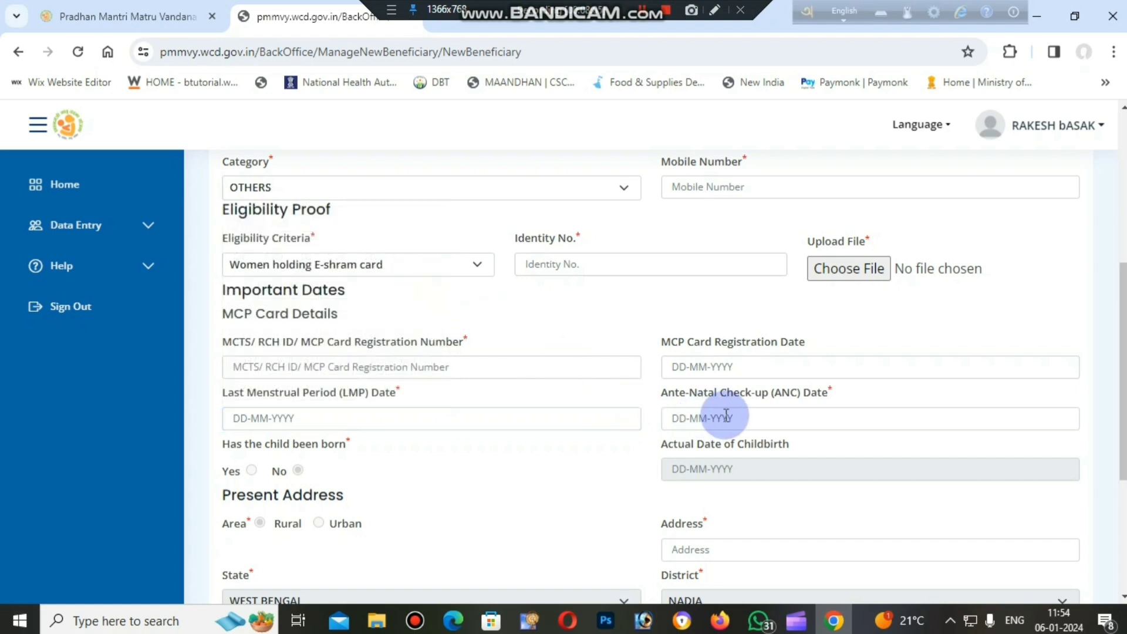
View the Ante-Natal Check-up date calendar without picking a date and examine the Address and State fields of the present address.
click(695, 418)
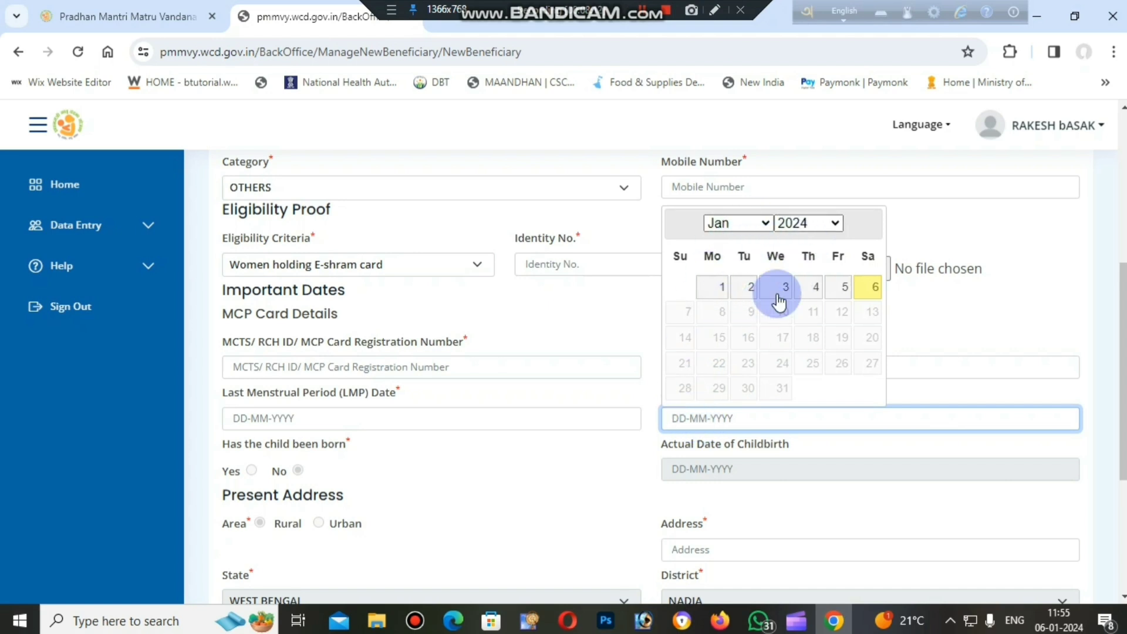
click(956, 298)
mouse_move(1124, 304)
mouse_down()
mouse_move(1123, 317)
mouse_move(1124, 286)
mouse_up()
scroll(257, 340, down, 2)
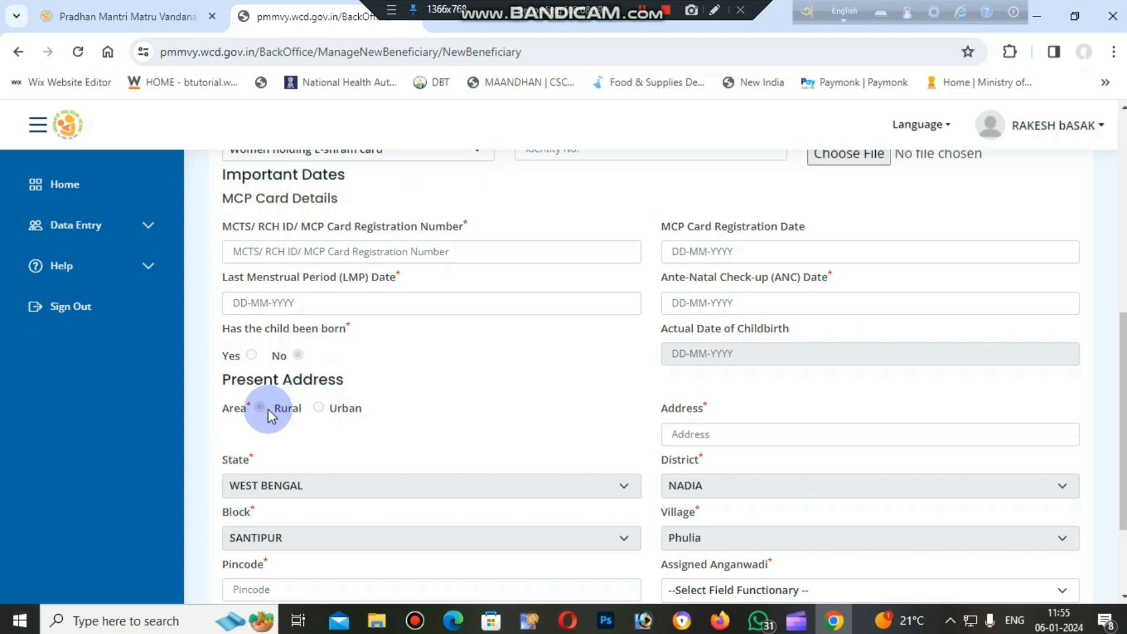
click(759, 441)
click(401, 492)
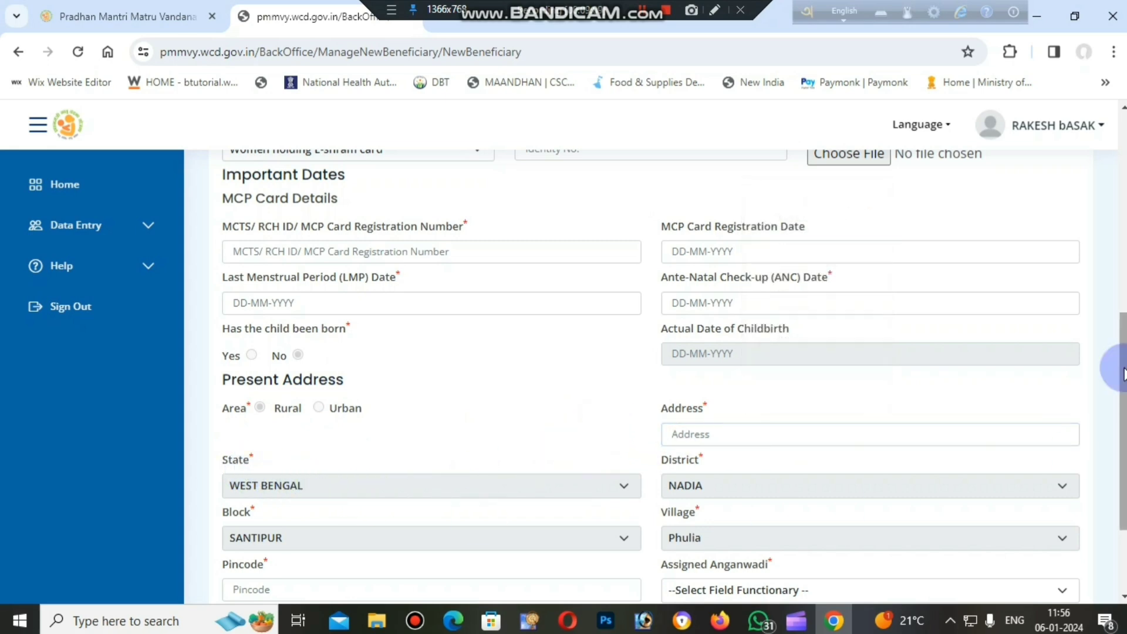
Set the assigned Anganwadi to the Krittibas High School entry and submit the beneficiary registration form.
drag(1115, 364, 1119, 437)
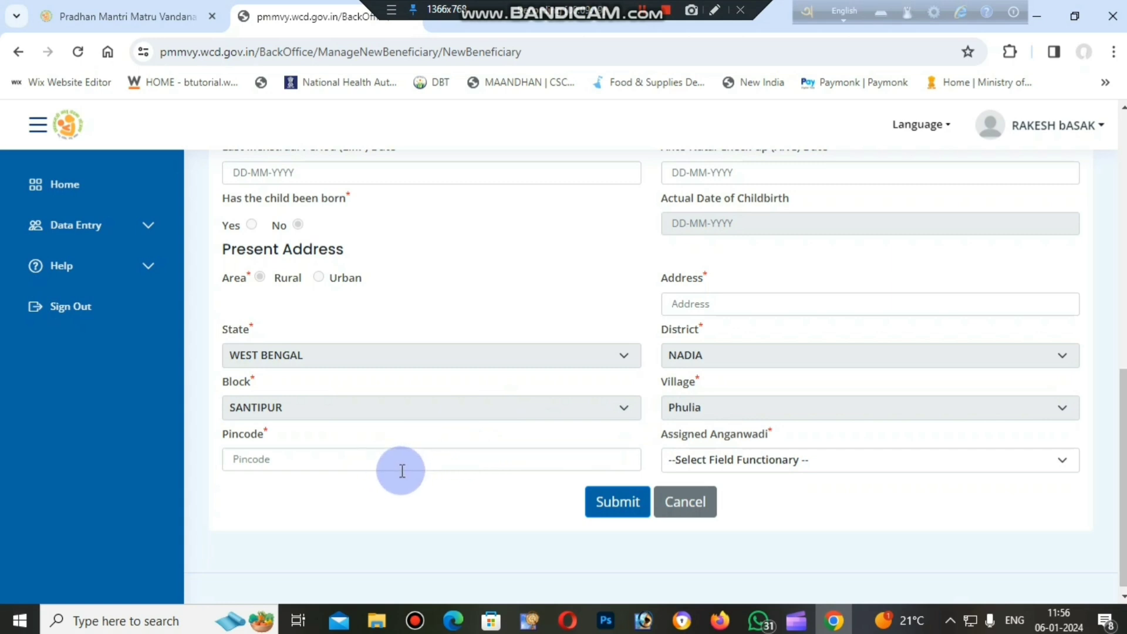
click(800, 460)
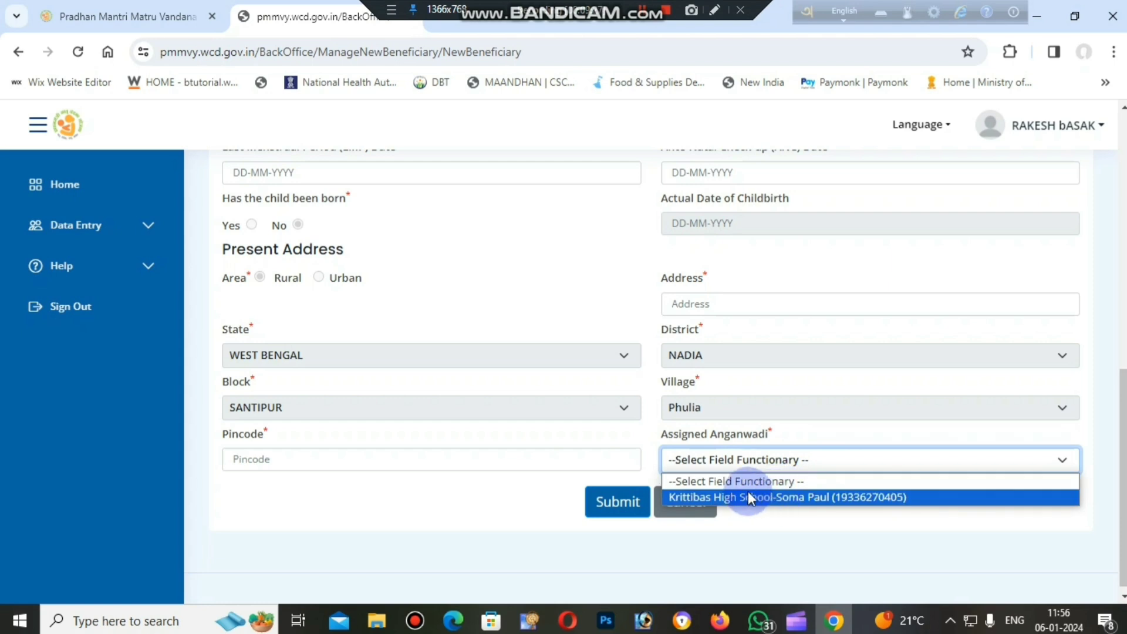
click(784, 498)
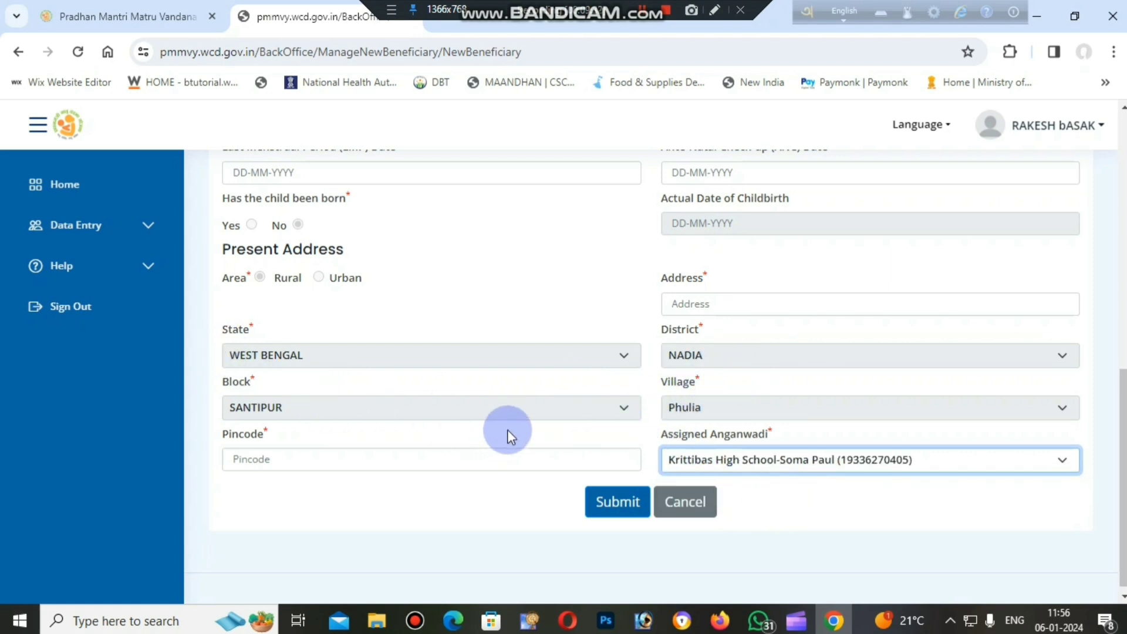
click(749, 459)
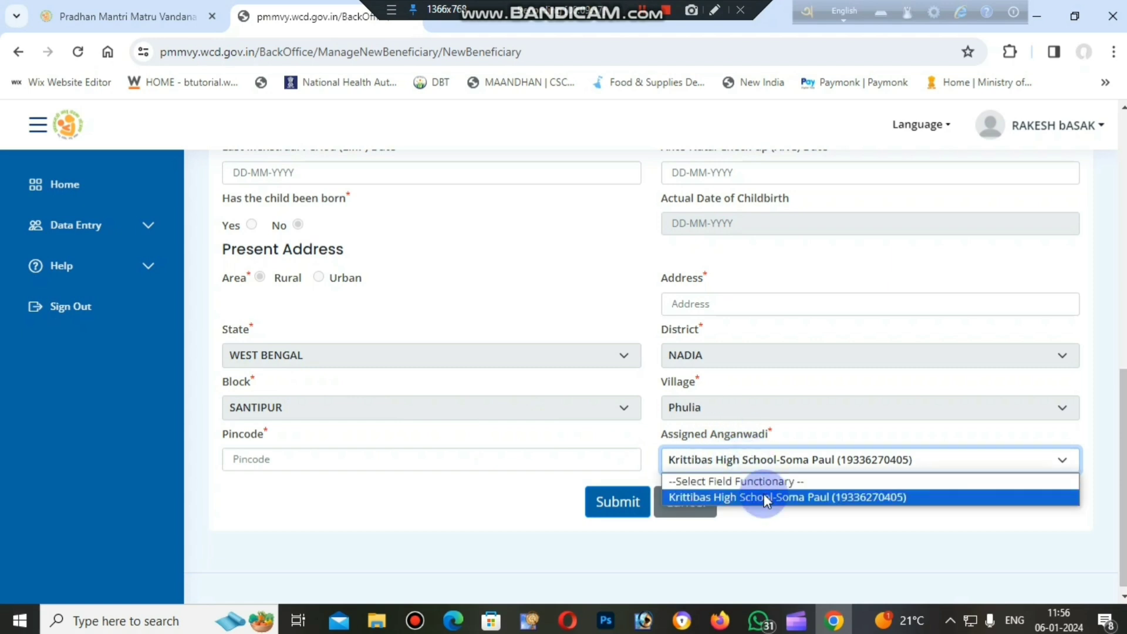
click(763, 496)
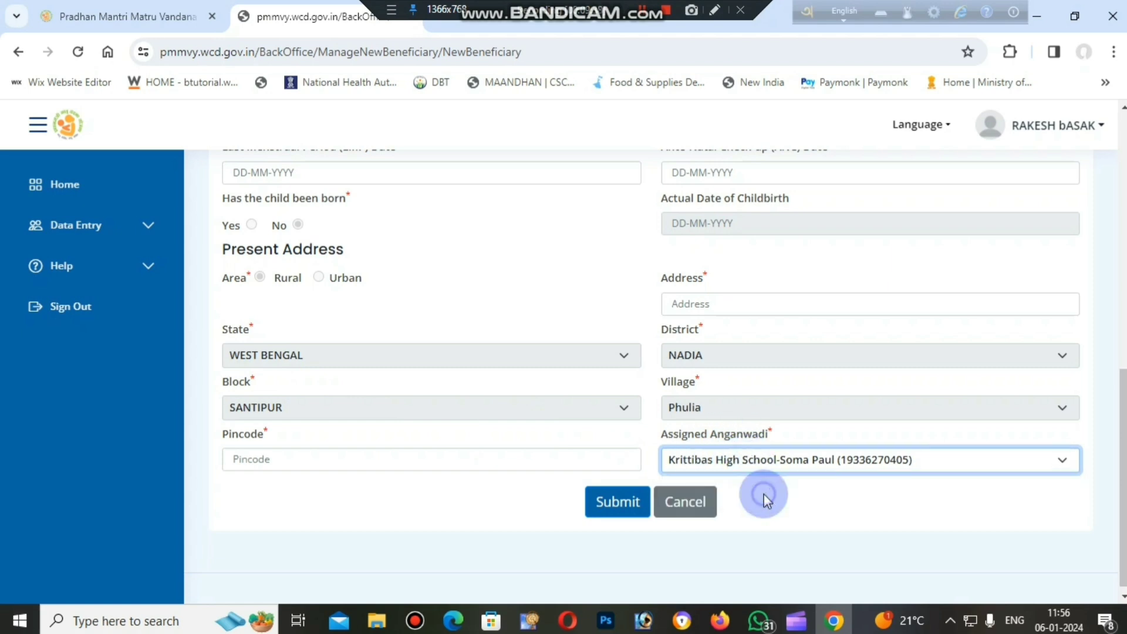
click(619, 505)
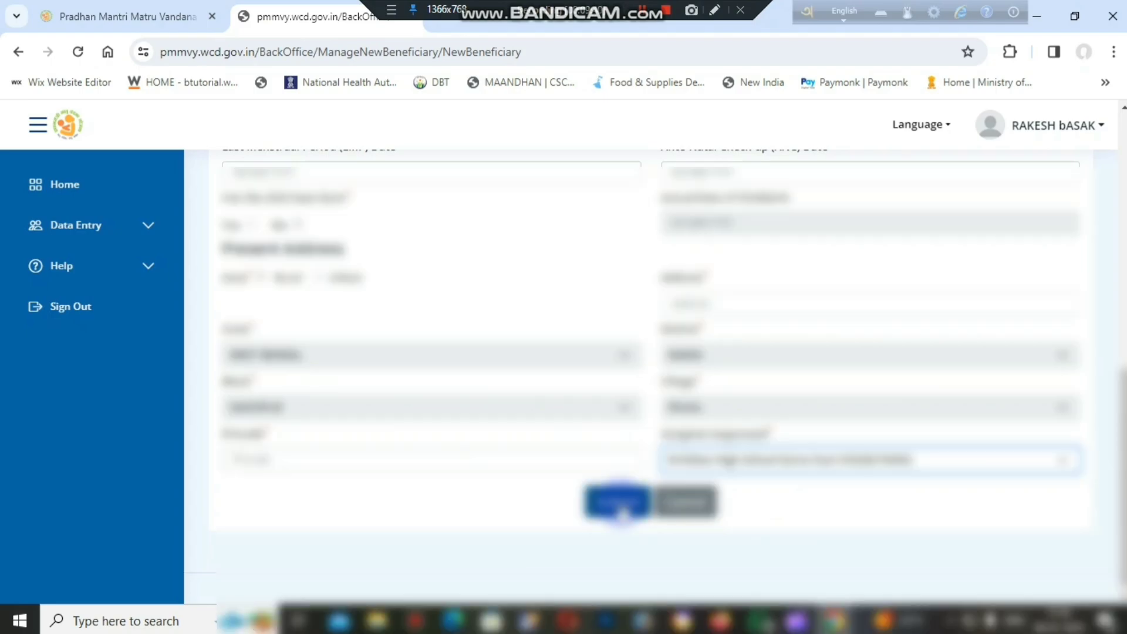